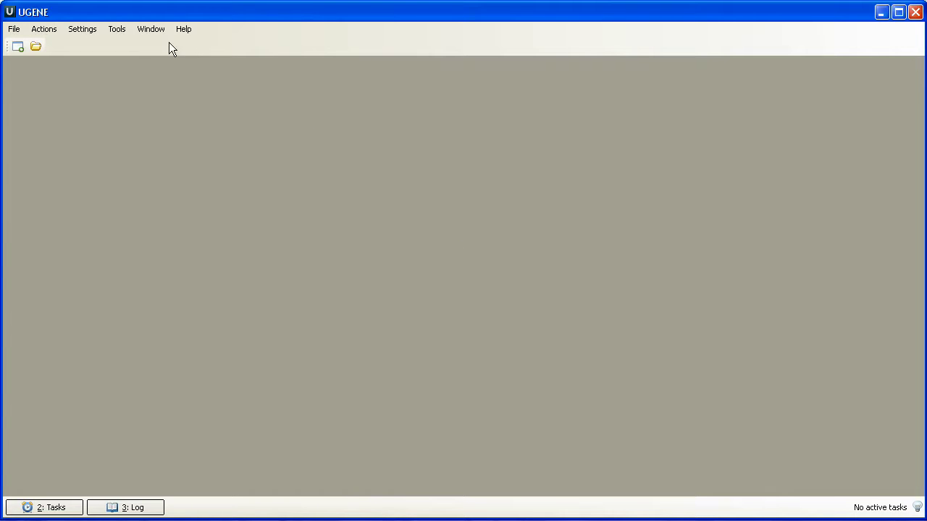
- Open the Workflow Designer on a new schema with the Objects palette showing
{"action": "left_click", "coordinate": [116, 29]}
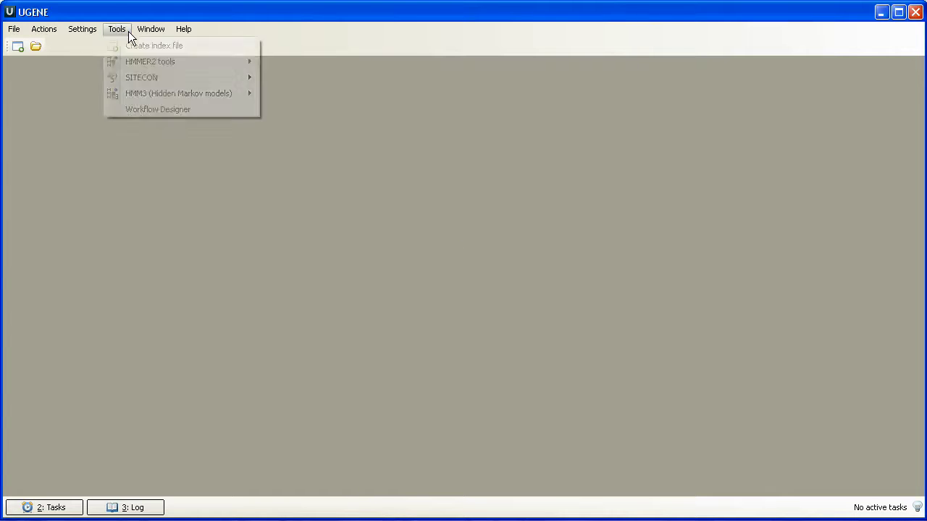
{"action": "left_click", "coordinate": [163, 109]}
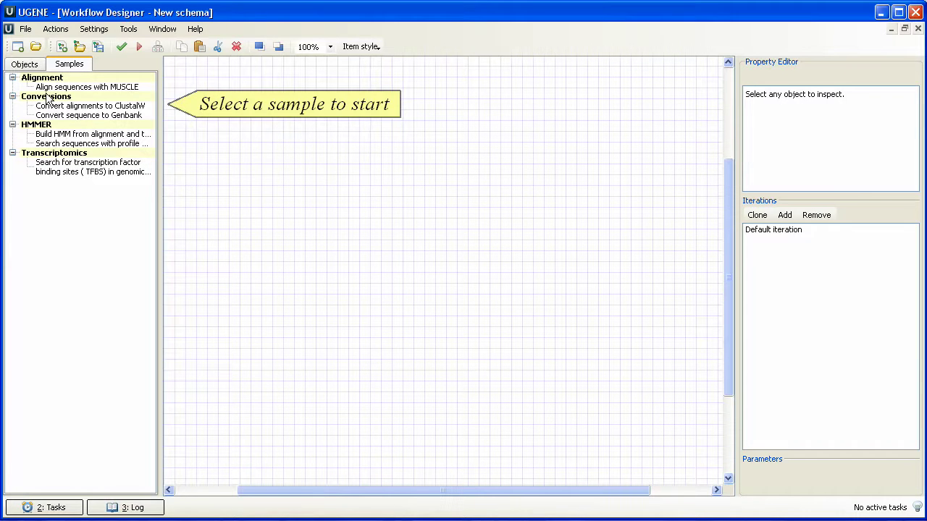
{"action": "left_click", "coordinate": [29, 67]}
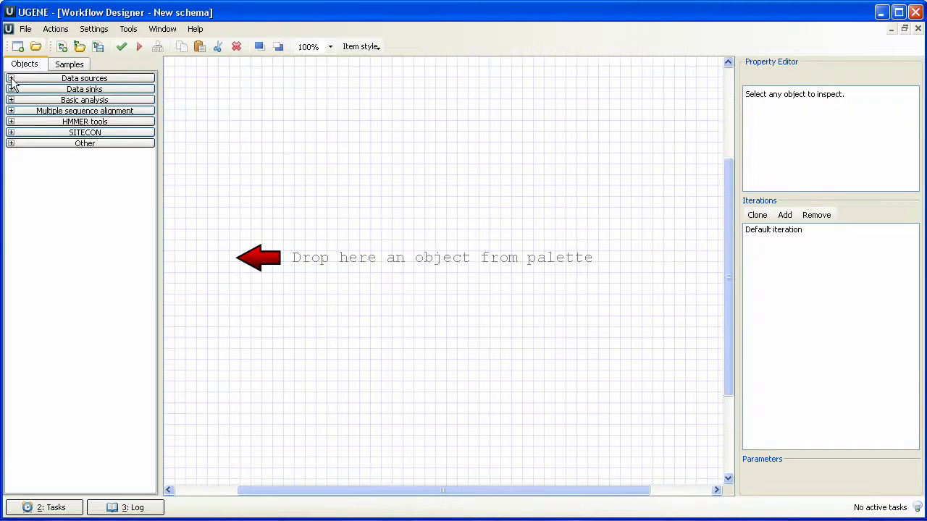
- Expand the Data sources, Data sinks and Basic analysis element groups
{"action": "left_click", "coordinate": [11, 79]}
{"action": "left_click", "coordinate": [11, 137]}
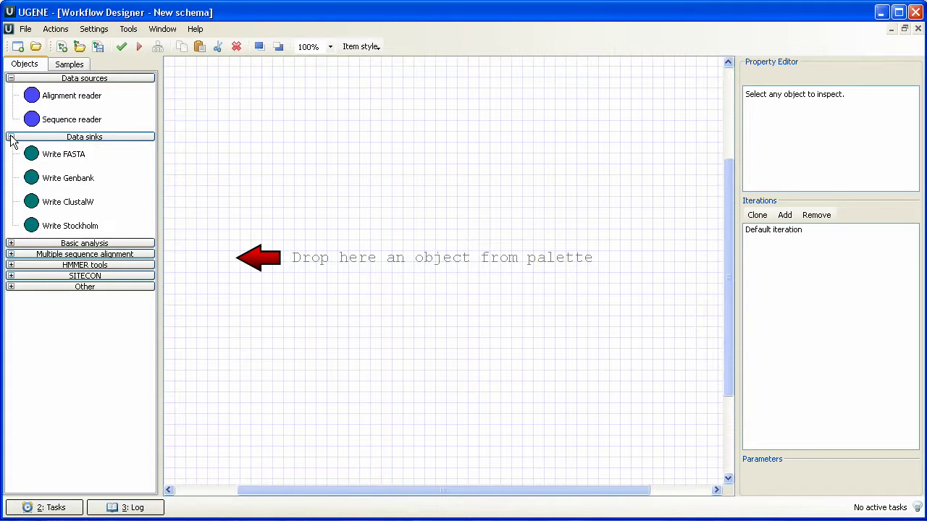
{"action": "left_click", "coordinate": [10, 244]}
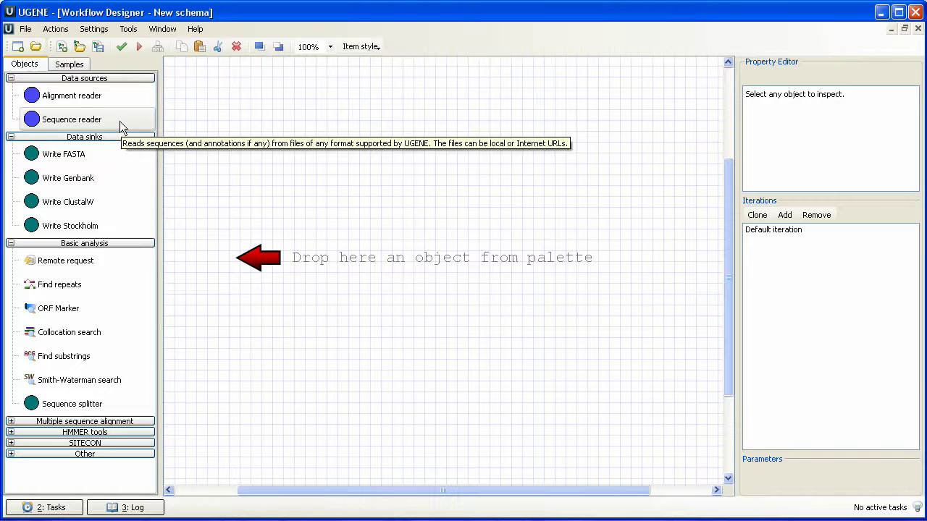
- Place a Sequence reader element on the canvas and select its Location parameter for editing
{"action": "left_click_drag", "start_coordinate": [119, 121], "coordinate": [201, 213]}
{"action": "left_click_drag", "start_coordinate": [230, 244], "coordinate": [230, 245]}
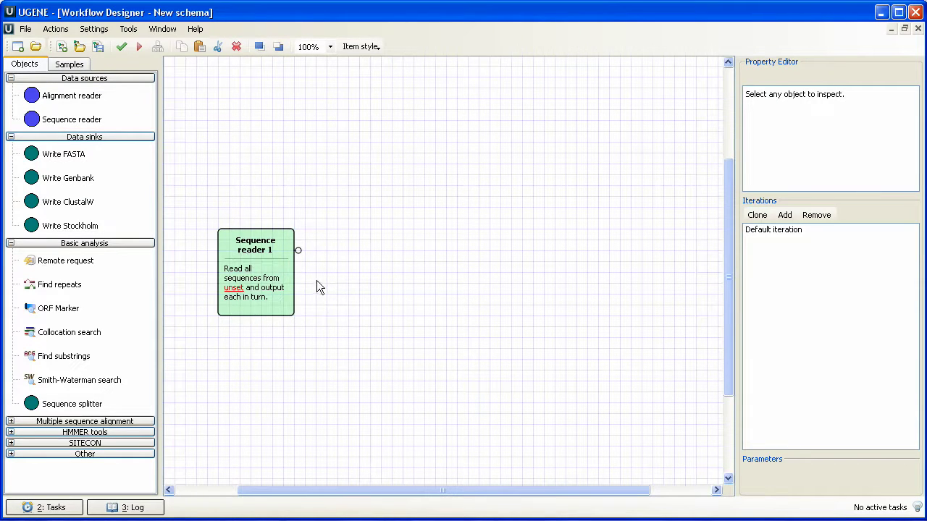
{"action": "left_click", "coordinate": [273, 265]}
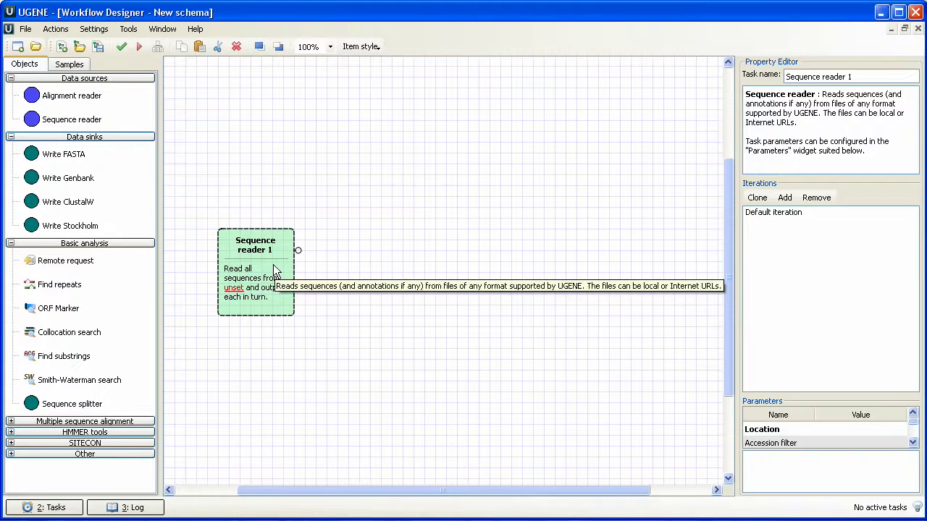
{"action": "left_click", "coordinate": [782, 151]}
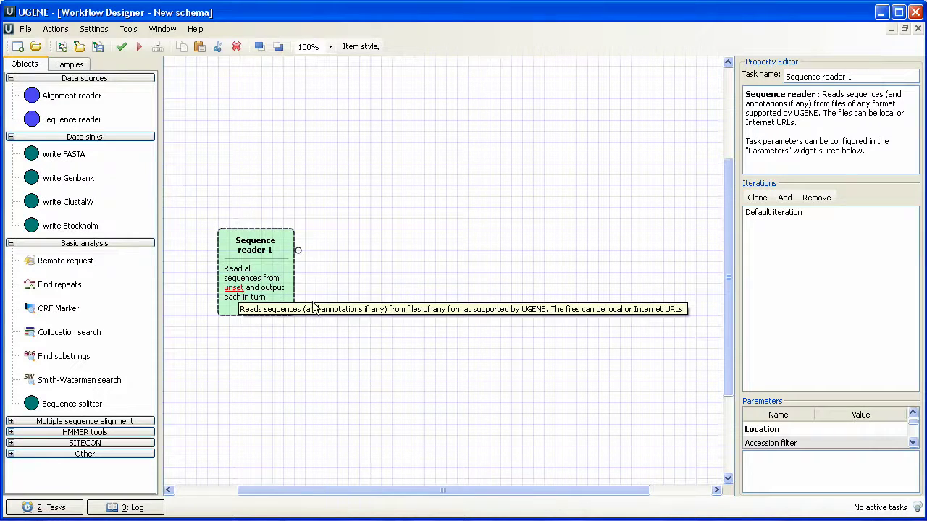
- Point Sequence reader 1's Location at all pdb files in folder 100, kept as one list
{"action": "left_click", "coordinate": [852, 428]}
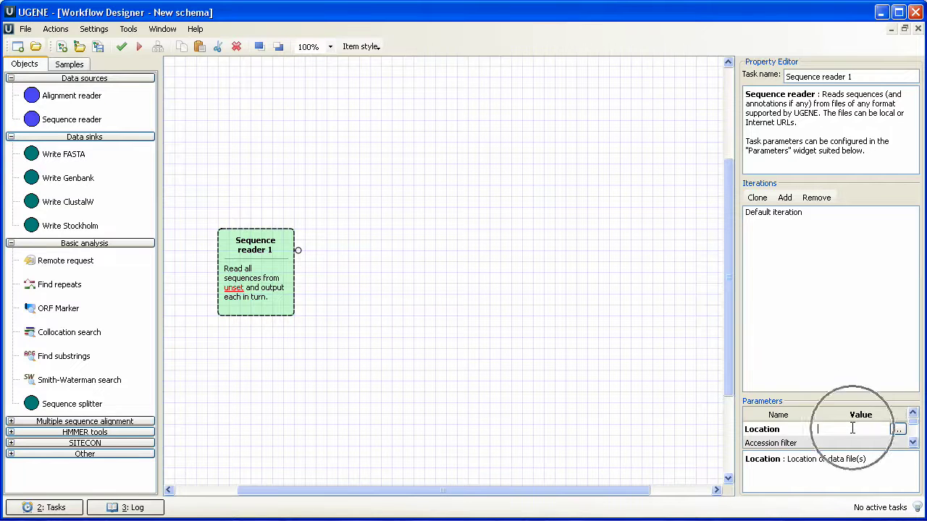
{"action": "left_click", "coordinate": [897, 431]}
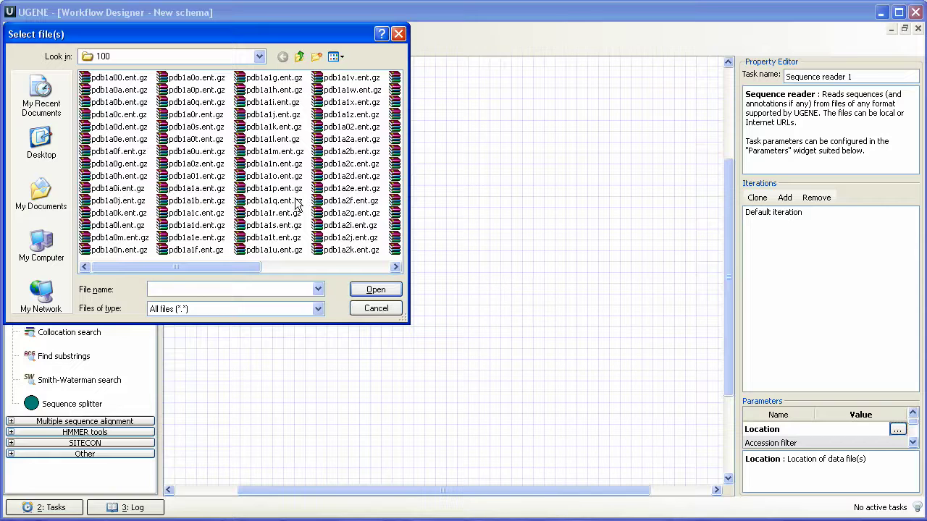
{"action": "left_click", "coordinate": [297, 202]}
{"action": "key", "text": "ctrl+a"}
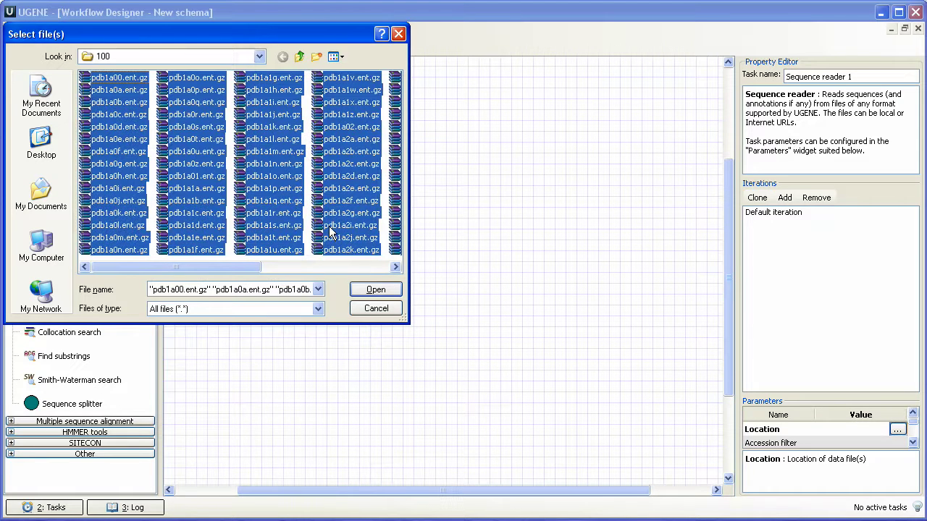
{"action": "left_click", "coordinate": [377, 290]}
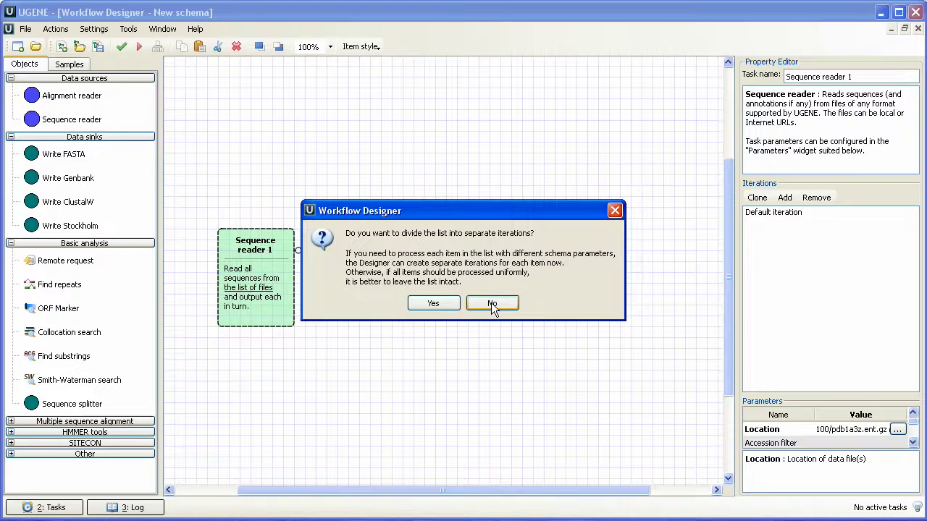
{"action": "left_click", "coordinate": [492, 304]}
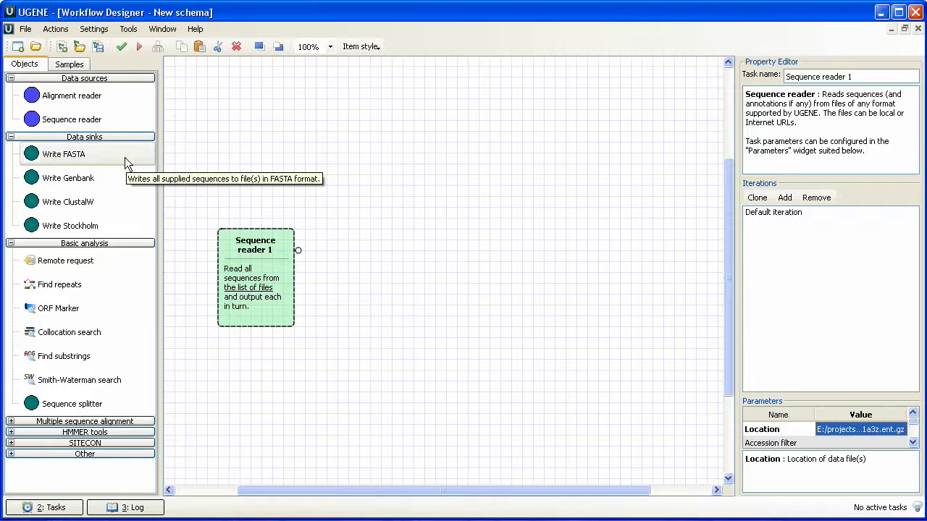
- Add a Write FASTA element to the right of the reader and select it
{"action": "left_click_drag", "start_coordinate": [125, 157], "coordinate": [130, 160]}
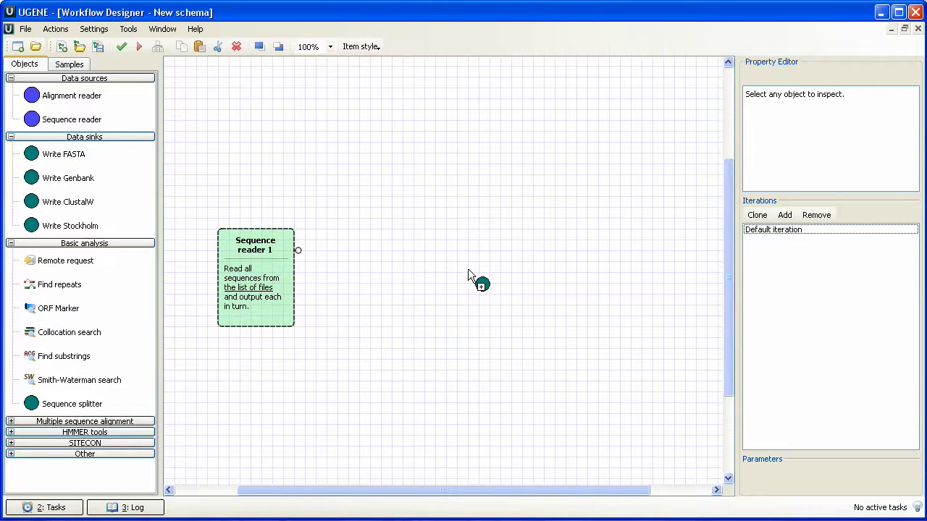
{"action": "left_click_drag", "start_coordinate": [468, 270], "coordinate": [468, 271]}
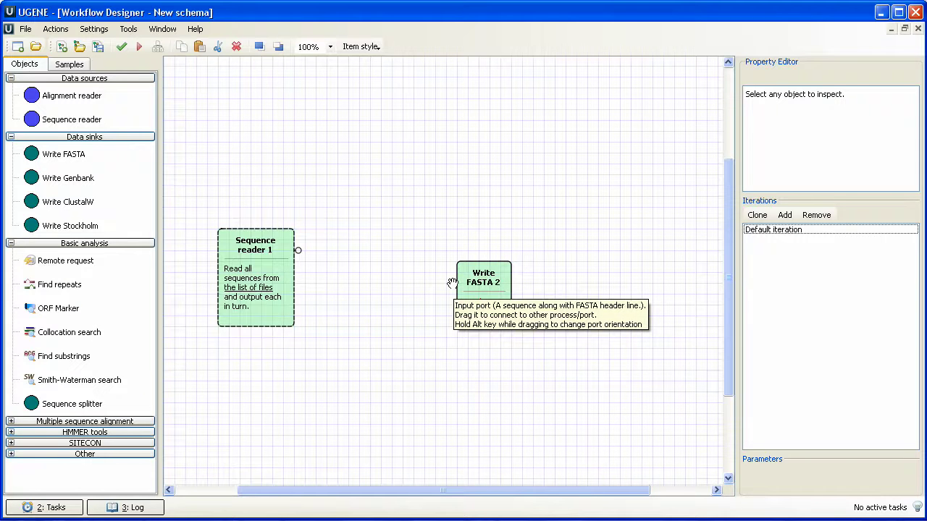
{"action": "left_click", "coordinate": [496, 285]}
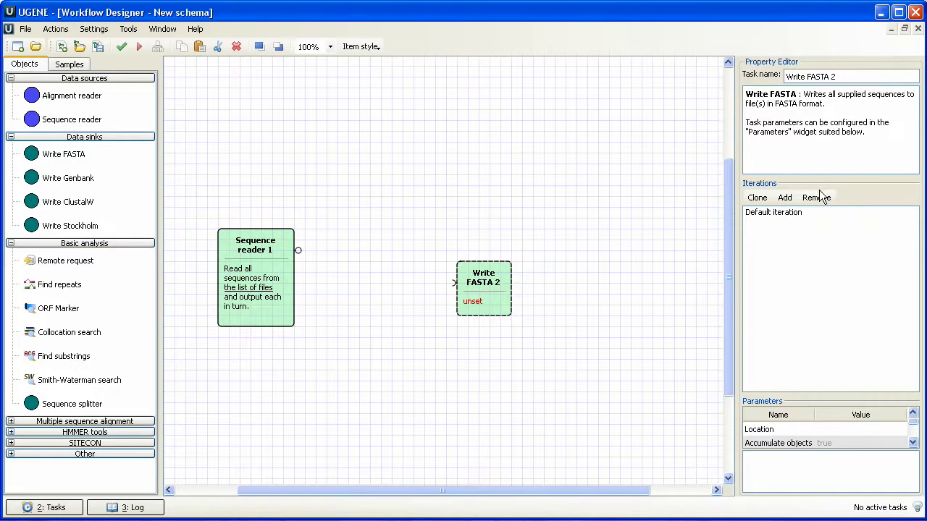
- Set Write FASTA 2's output Location to D:\result.fasta
{"action": "left_click", "coordinate": [875, 430]}
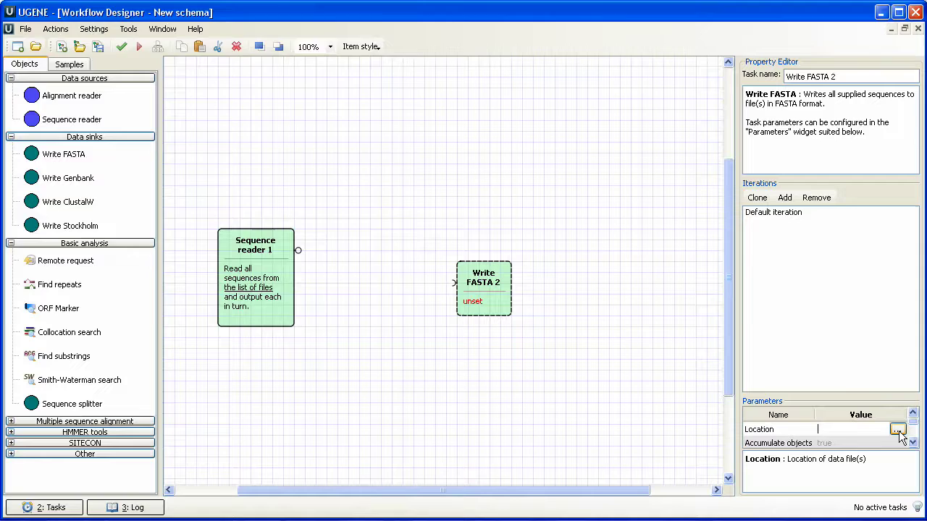
{"action": "left_click", "coordinate": [897, 430]}
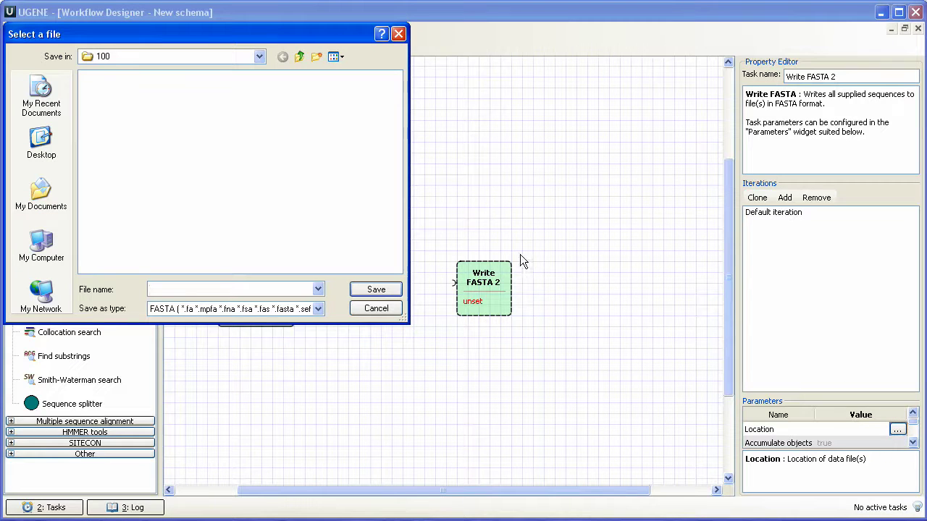
{"action": "type", "text": "D"}
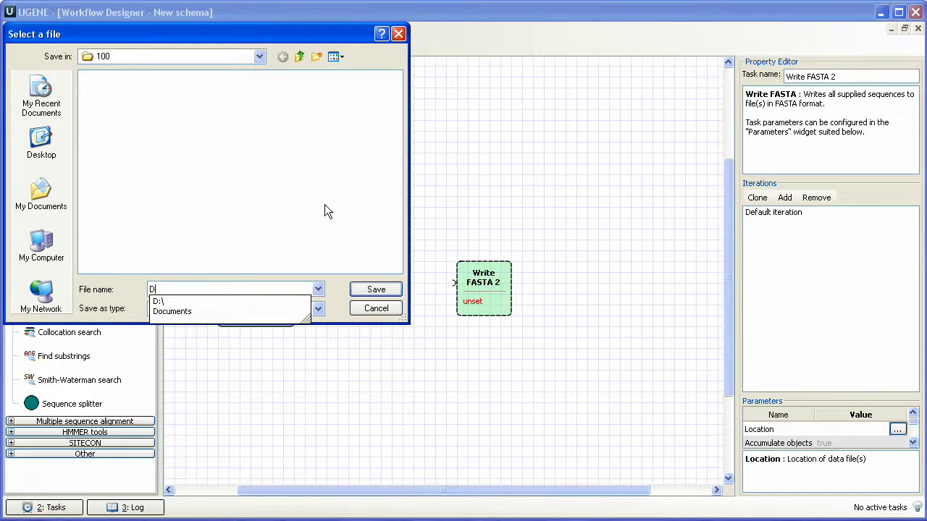
{"action": "type", "text": ":\\res"}
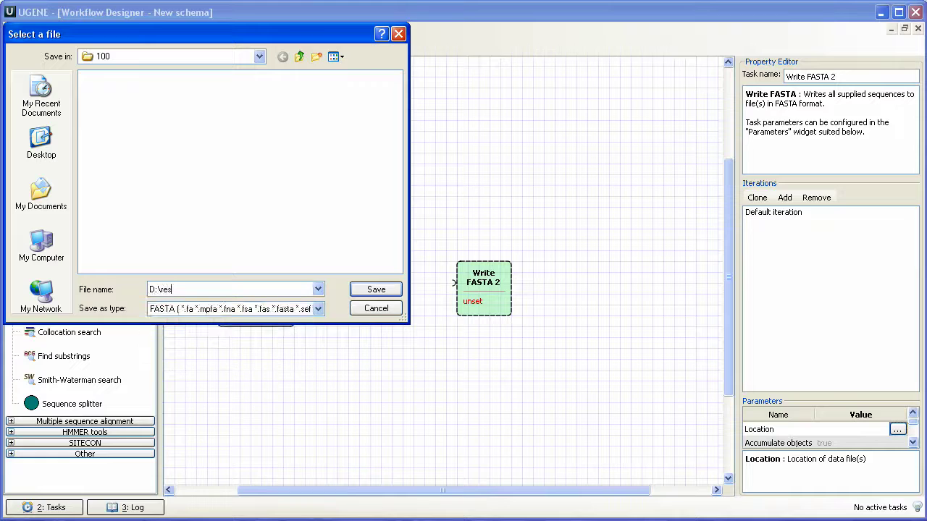
{"action": "type", "text": "ult.fasta"}
{"action": "left_click", "coordinate": [380, 291]}
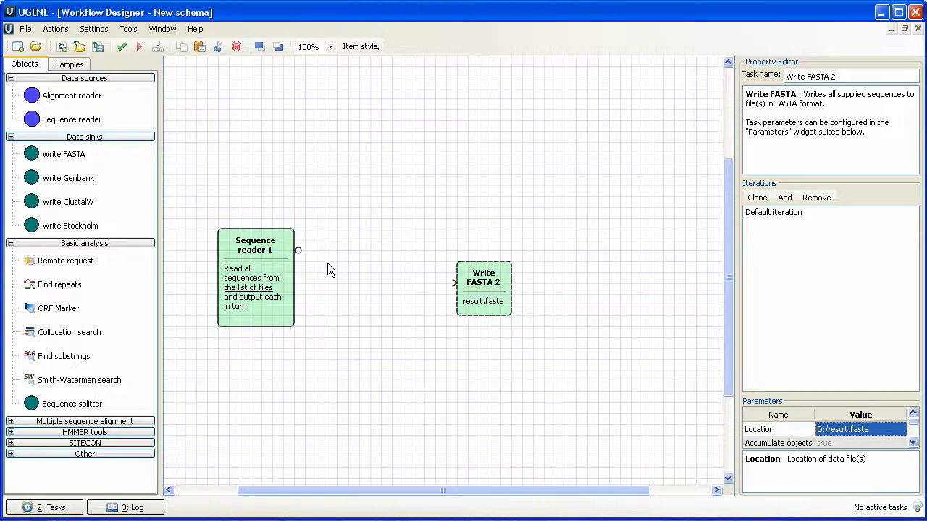
- Link Sequence reader 1's output port to Write FASTA 2's input with a Sequence connection
{"action": "left_click_drag", "start_coordinate": [297, 251], "coordinate": [453, 291]}
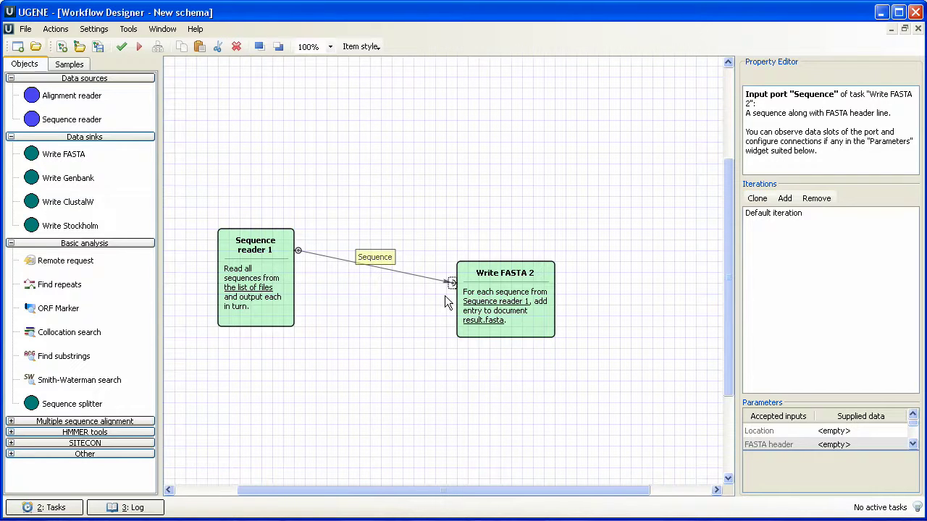
{"action": "left_click", "coordinate": [391, 268]}
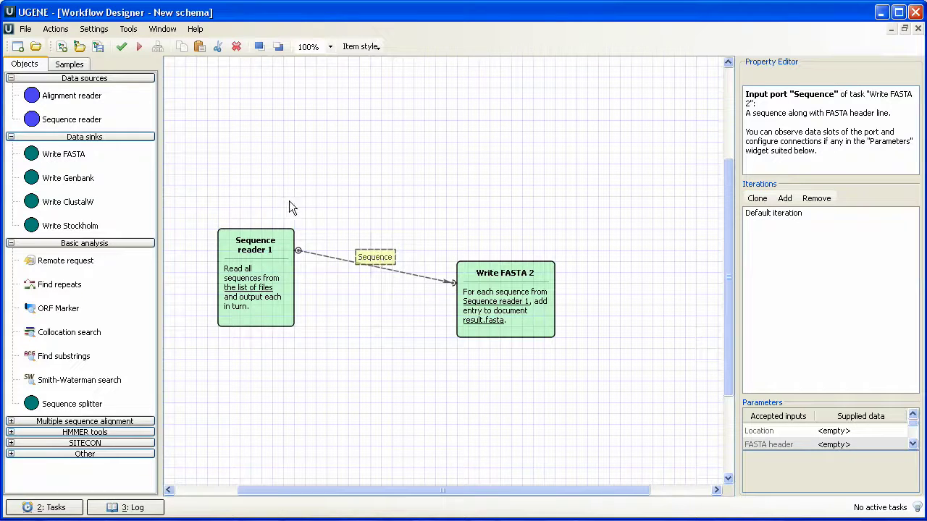
- Run the schema, review the empty FASTA header warning, and check the Execute workflow schema task reached 100%
{"action": "left_click", "coordinate": [142, 47]}
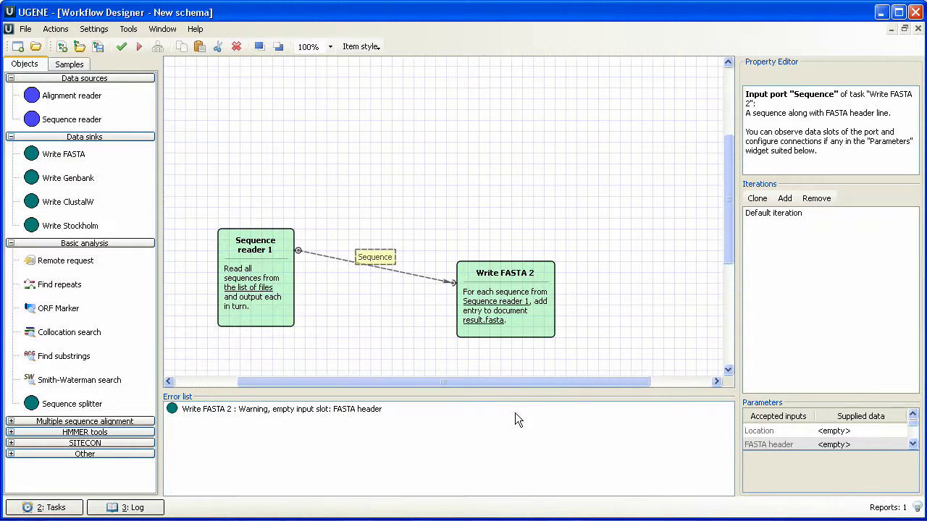
{"action": "left_click", "coordinate": [386, 410]}
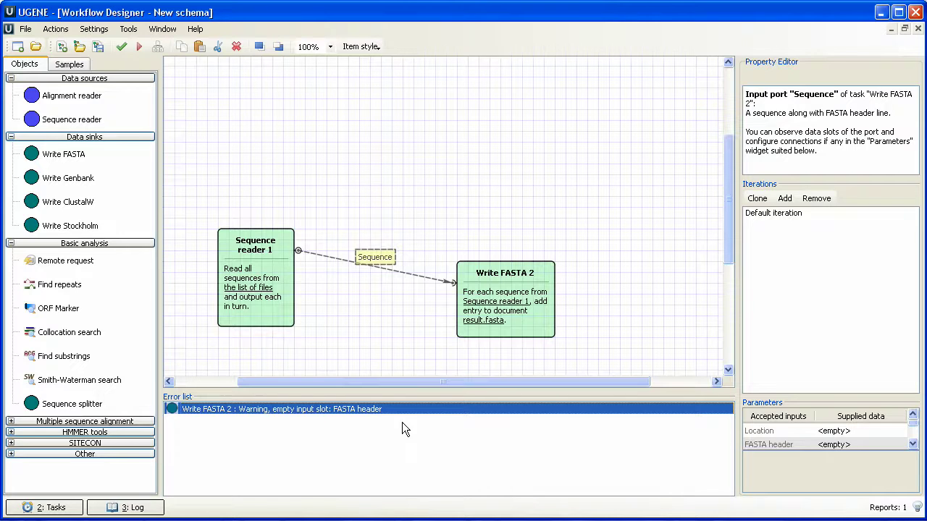
{"action": "left_click", "coordinate": [902, 511]}
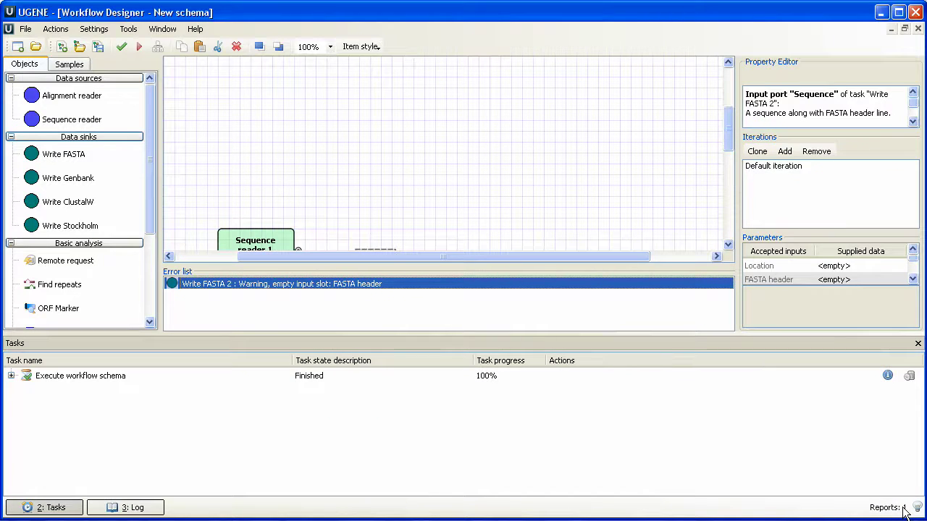
{"action": "left_click", "coordinate": [499, 379]}
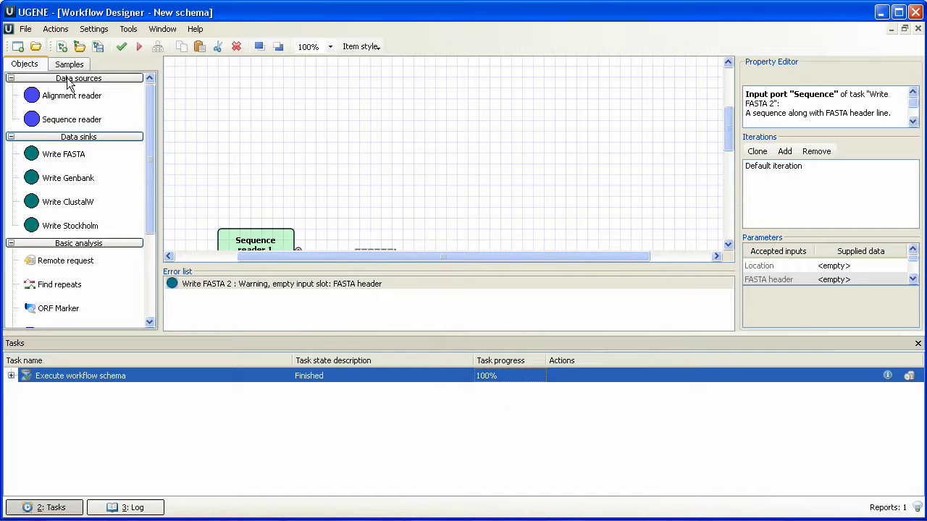
- Open D:/result.fasta and expand it in the Project tree to list its PDB chain sequences
{"action": "left_click", "coordinate": [36, 46]}
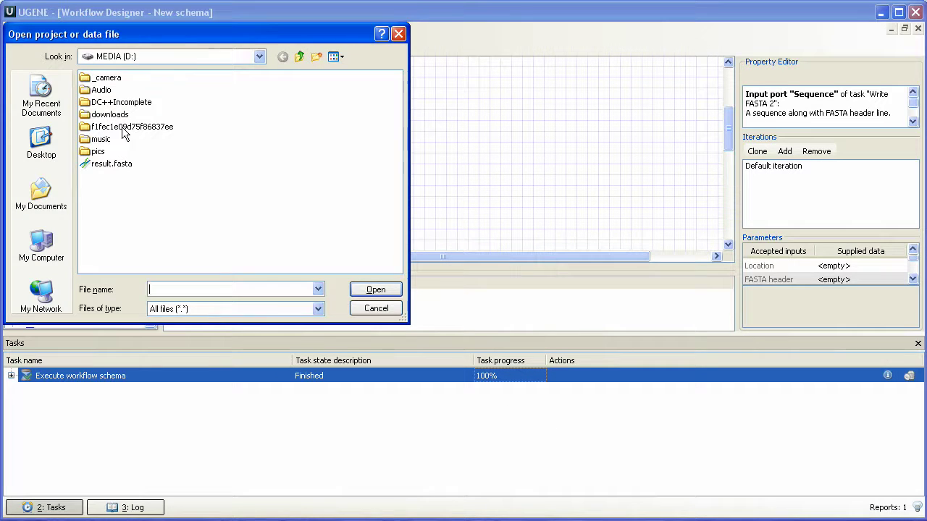
{"action": "left_click", "coordinate": [124, 166]}
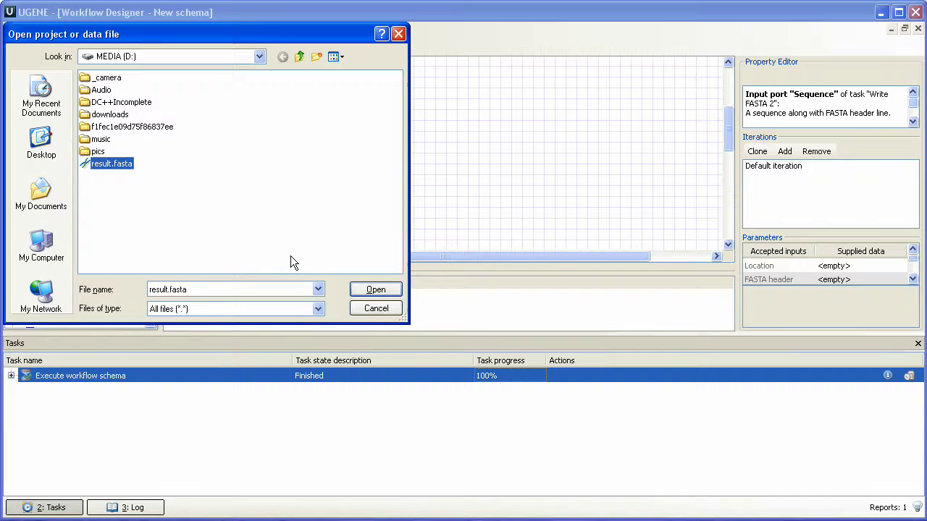
{"action": "left_click", "coordinate": [376, 290]}
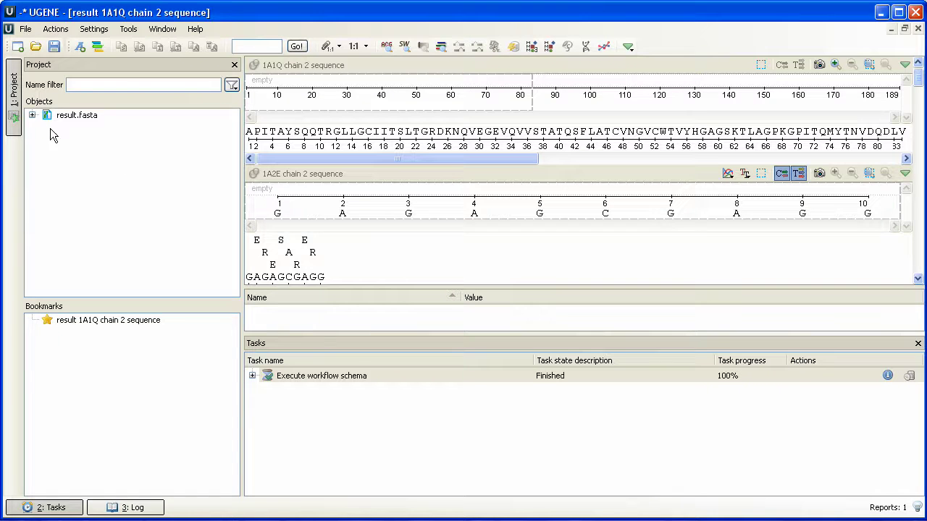
{"action": "left_click", "coordinate": [32, 115]}
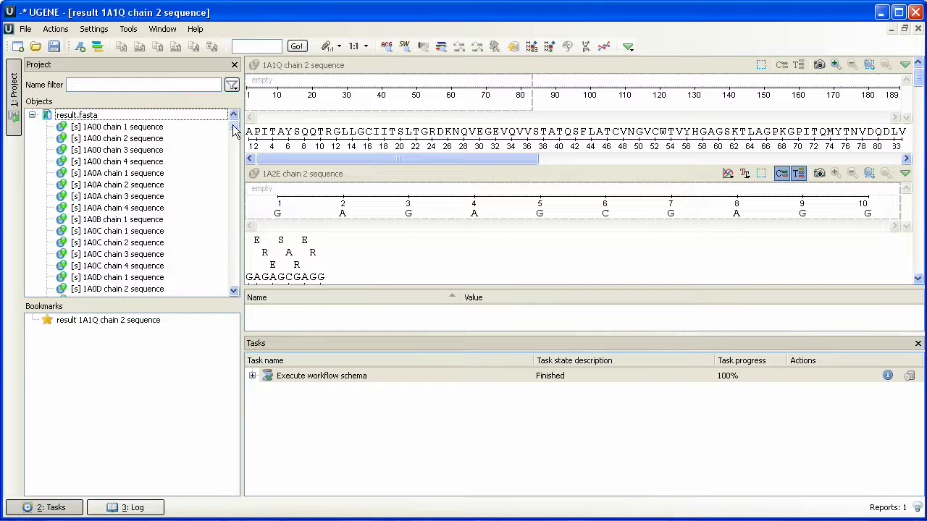
{"action": "left_click_drag", "start_coordinate": [233, 129], "coordinate": [245, 288]}
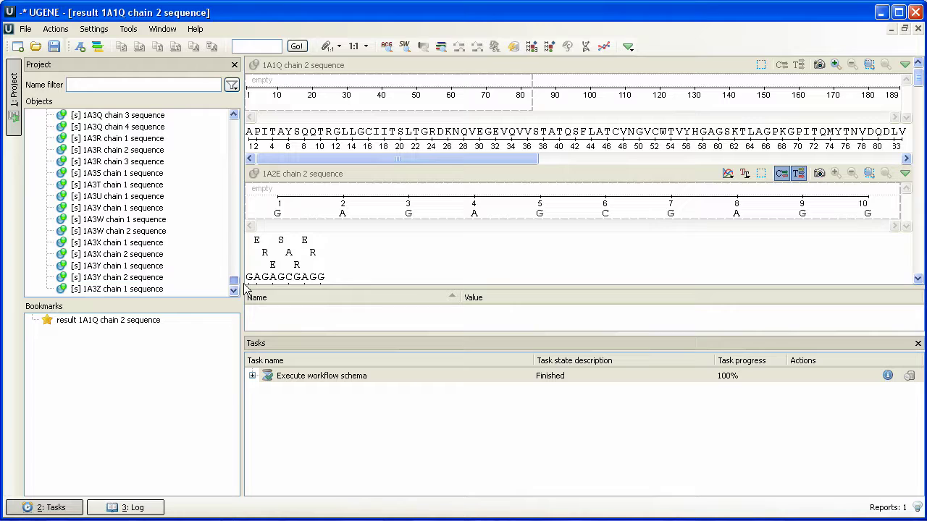